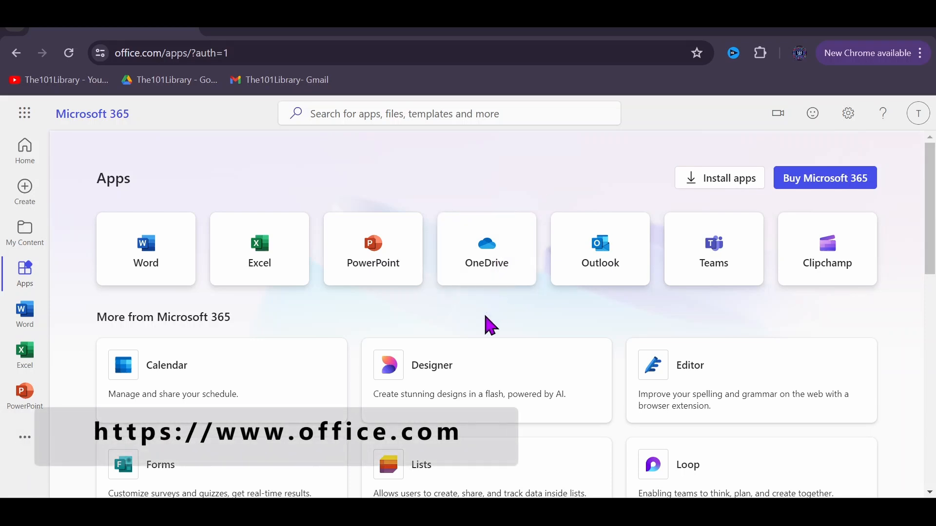
# Open Microsoft Lists from the Microsoft 365 apps, browse the list templates and start a new blank list
pyautogui.click(467, 470)
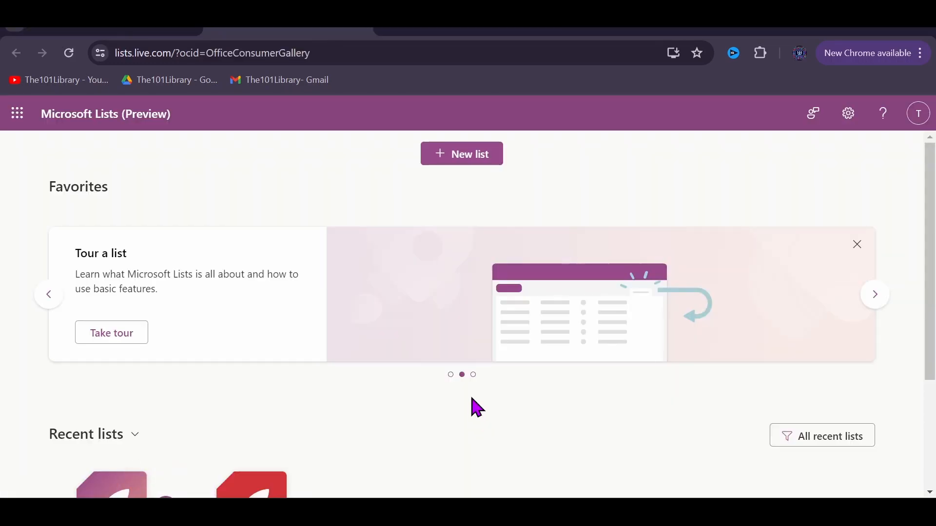
pyautogui.click(463, 161)
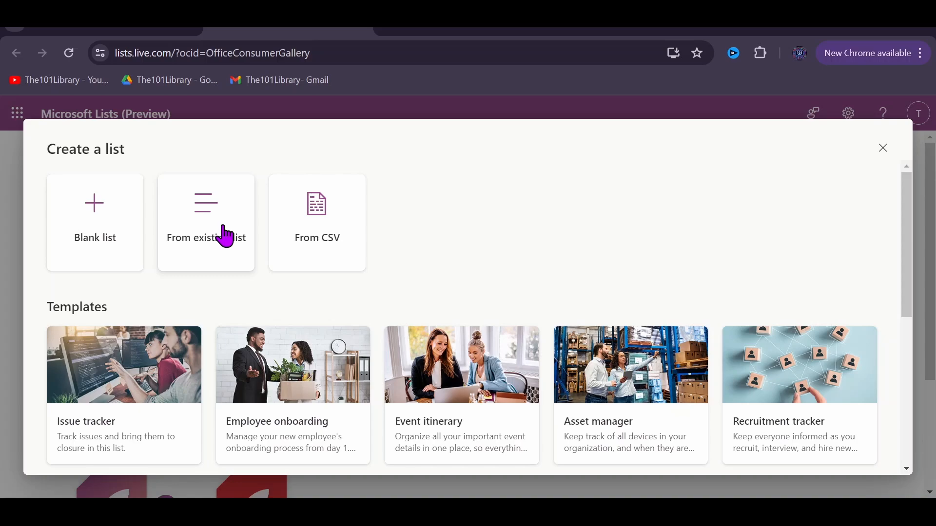
pyautogui.scroll(-10, 390, 293)
pyautogui.scroll(10, 317, 280)
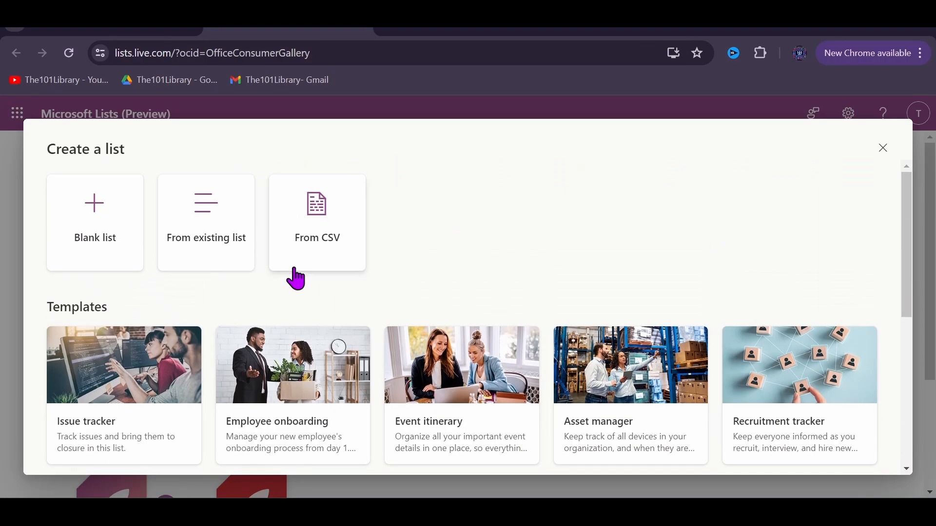
pyautogui.scroll(-10, 391, 410)
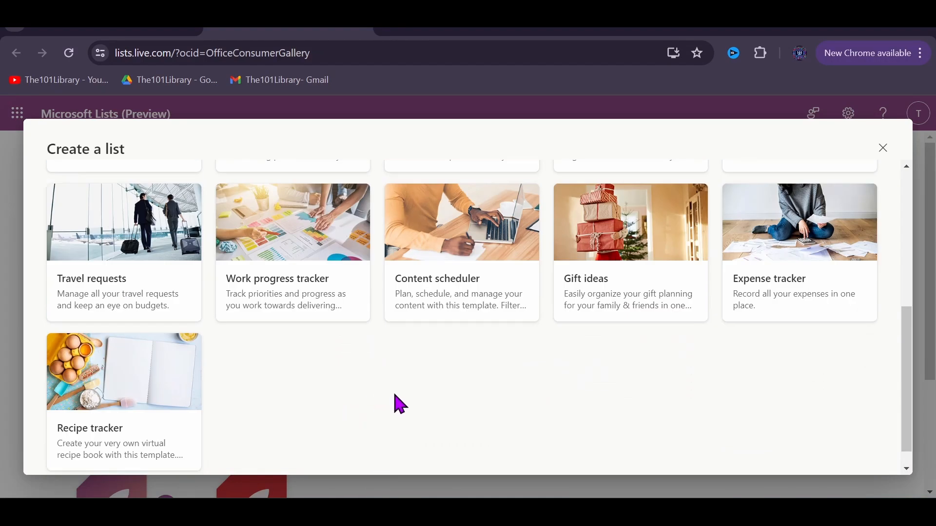
pyautogui.scroll(10, 432, 391)
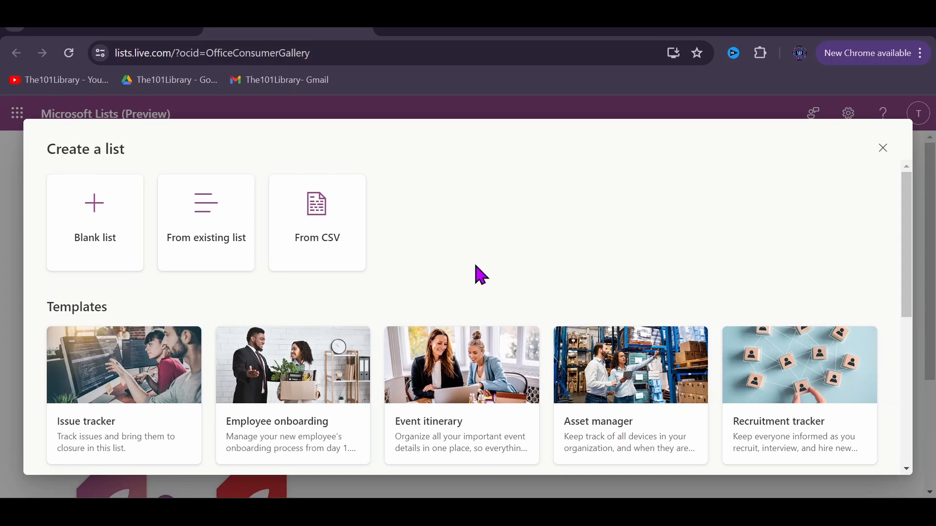
pyautogui.click(103, 243)
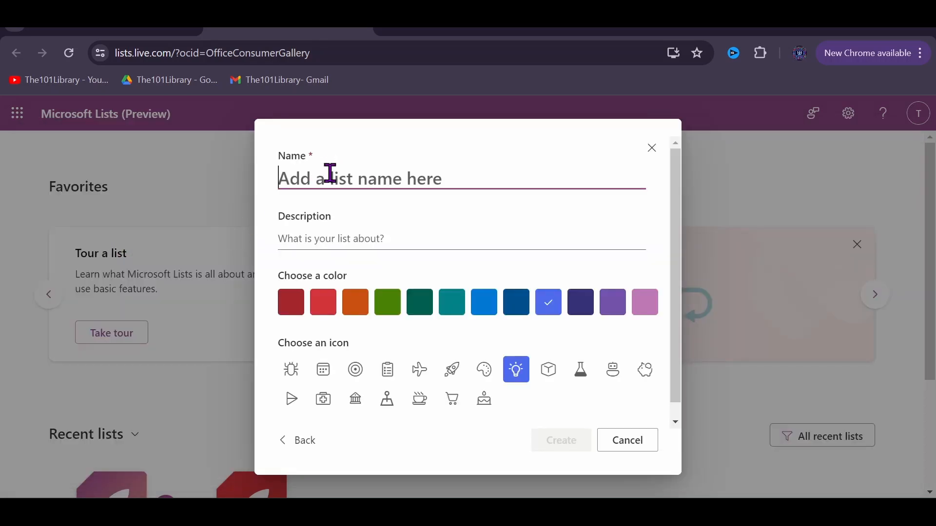
# Create the list with the name List1, the bright red color and the calendar icon
pyautogui.write('List1')
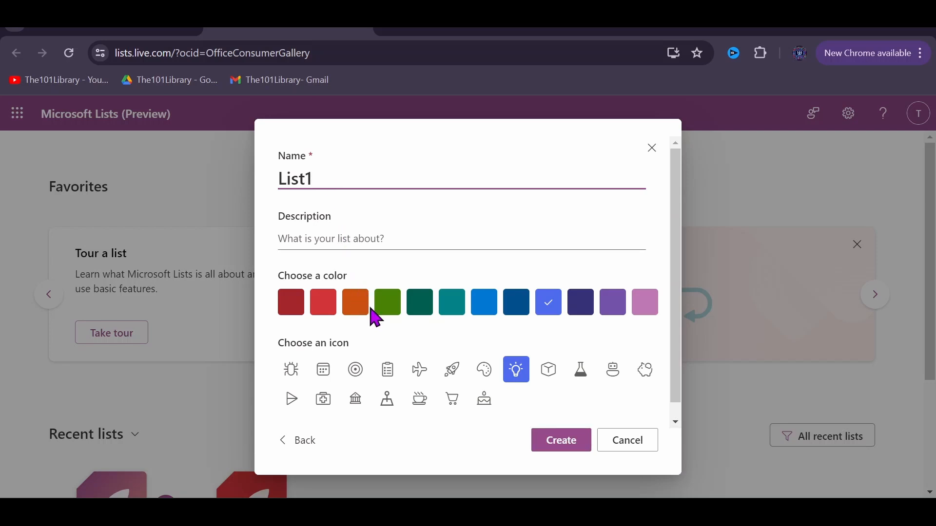
pyautogui.click(318, 308)
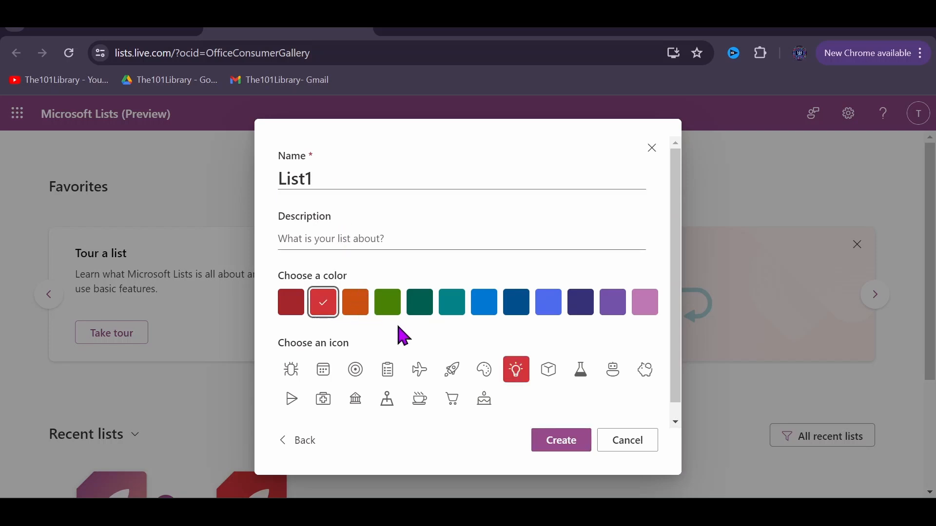
pyautogui.click(323, 373)
pyautogui.scroll(-1, 463, 385)
pyautogui.click(565, 443)
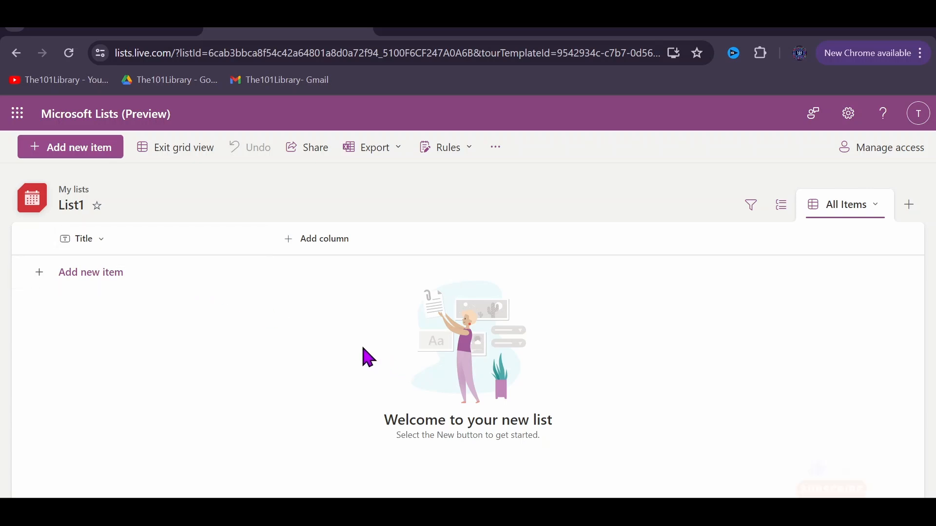
# Rename the Title column to Name
pyautogui.click(100, 241)
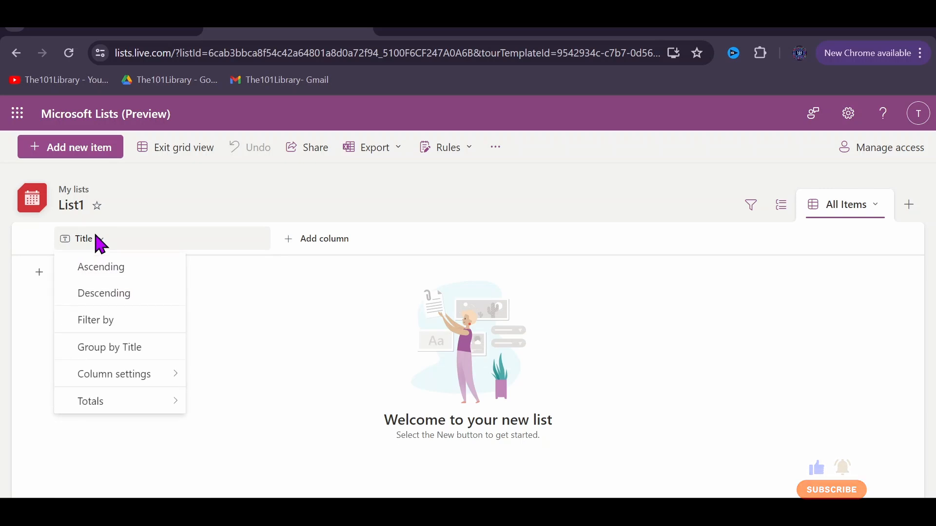
pyautogui.moveTo(132, 388)
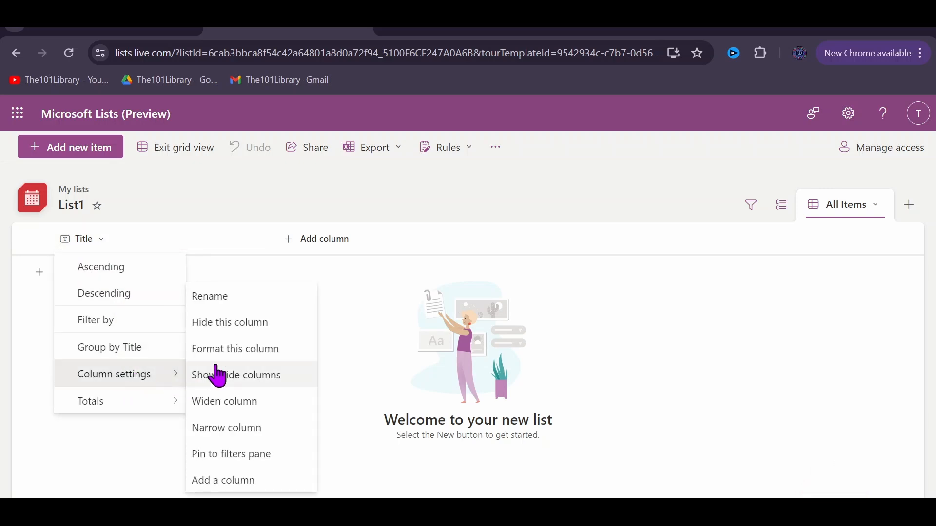
pyautogui.click(213, 310)
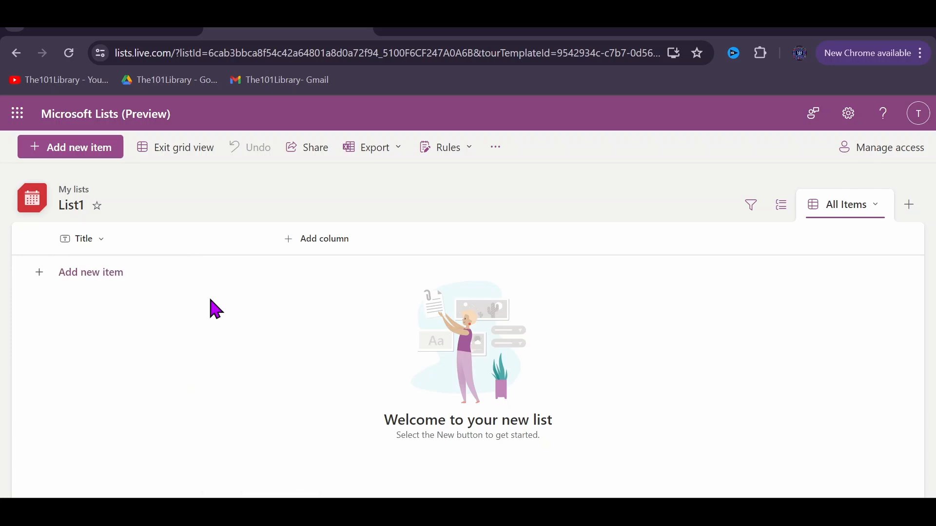
pyautogui.press('BackSpace')
pyautogui.click(499, 362)
# Start a new column of type Choice and name it Priority
pyautogui.click(321, 248)
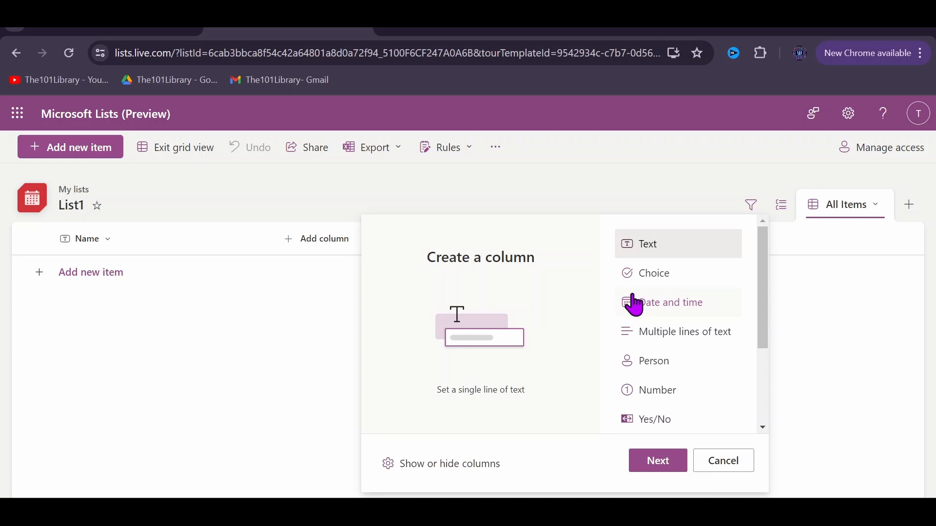
pyautogui.click(652, 277)
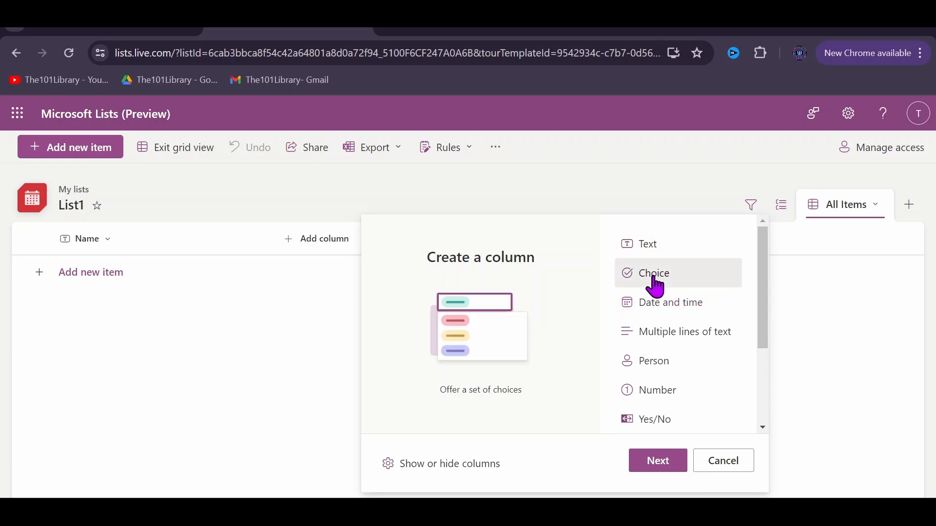
pyautogui.click(656, 468)
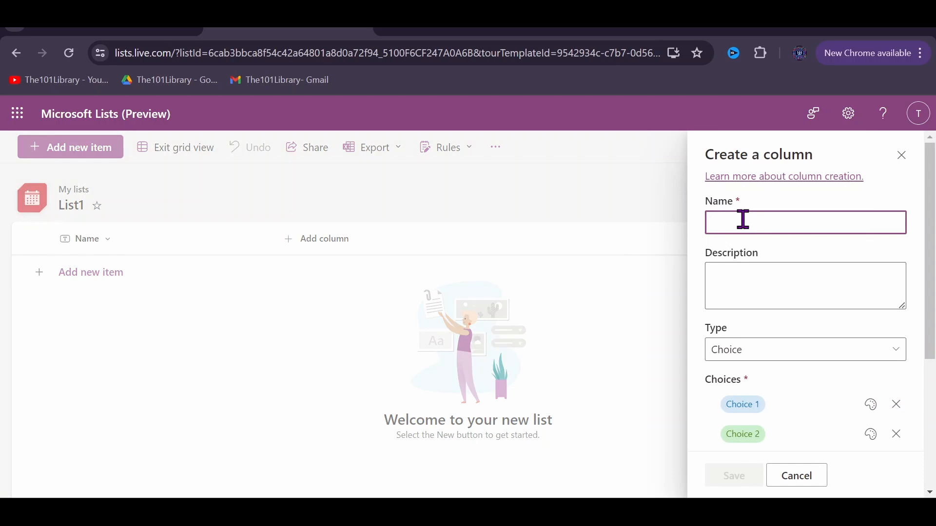
pyautogui.write('Priority')
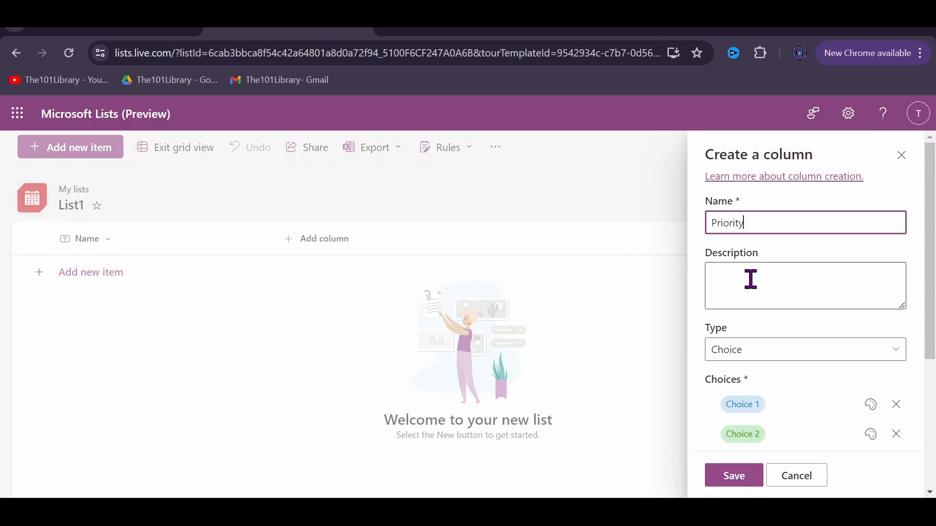
pyautogui.click(857, 347)
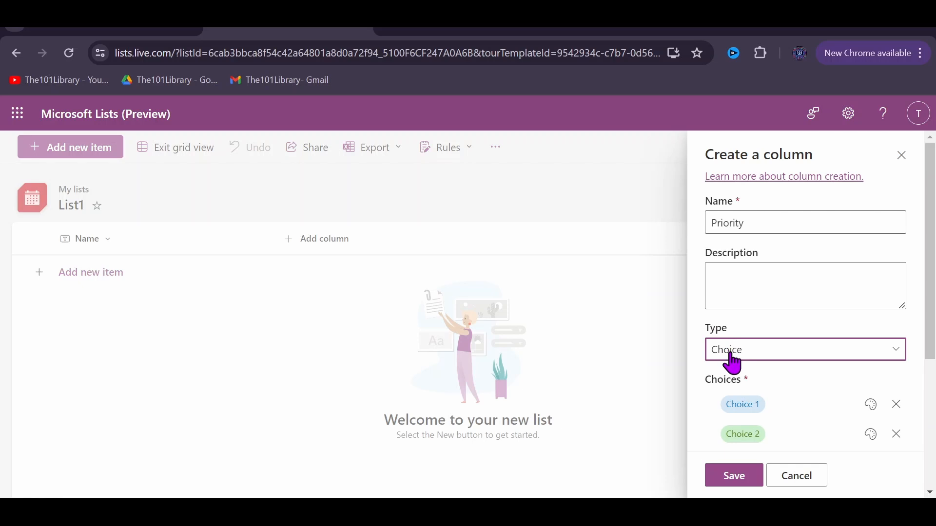
# Rename the Priority column's three choices to High, Medium and Low
pyautogui.scroll(-5, 733, 369)
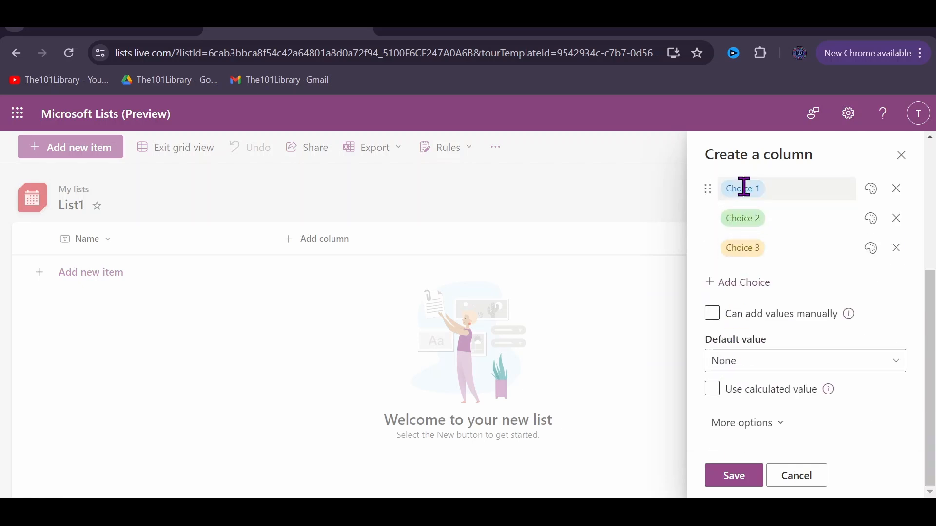
pyautogui.scroll(2, 745, 261)
pyautogui.click(744, 262)
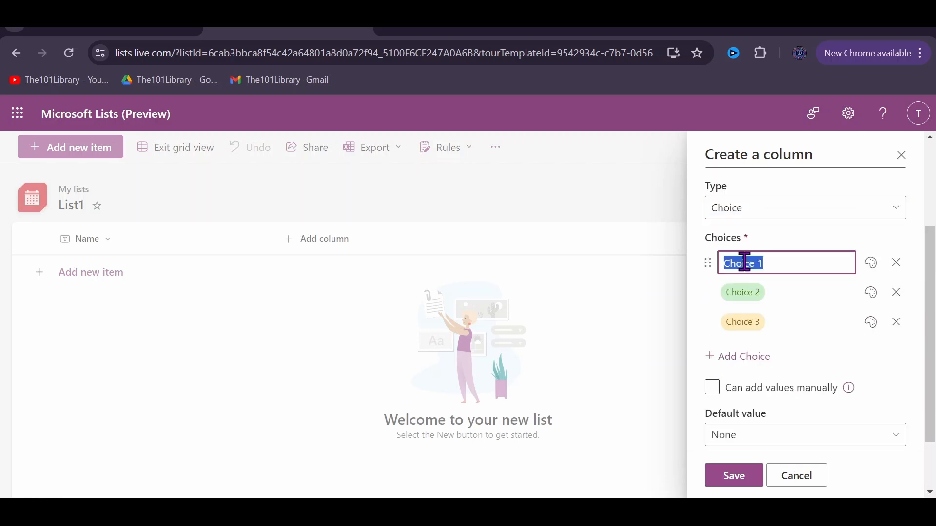
pyautogui.write('High')
pyautogui.click(751, 294)
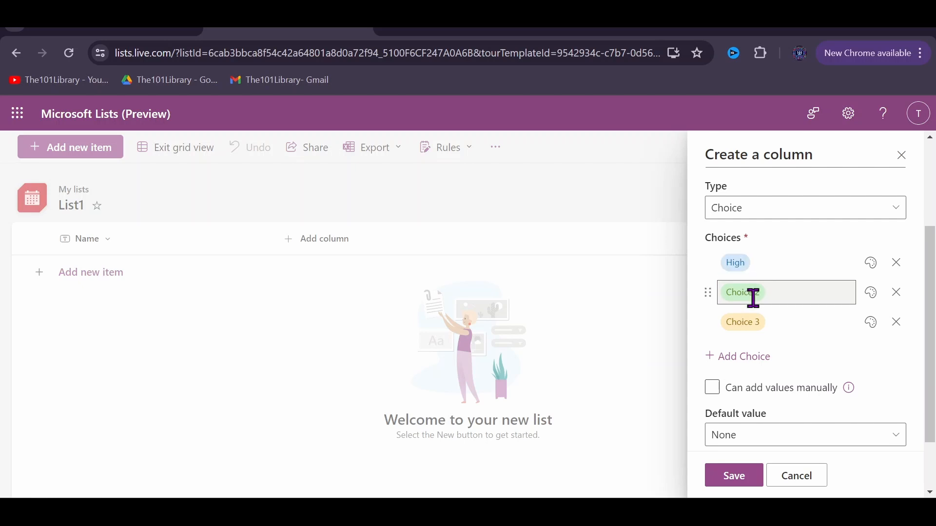
pyautogui.write('Medium')
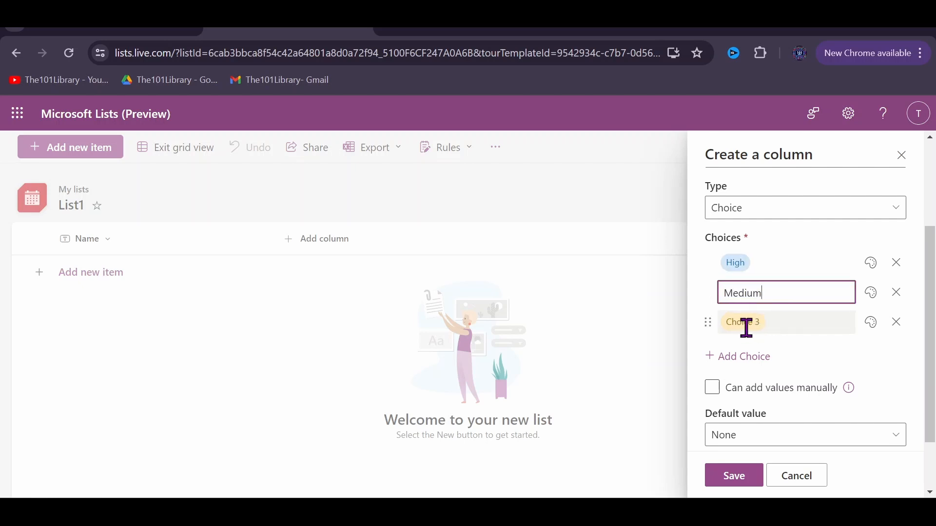
pyautogui.click(747, 325)
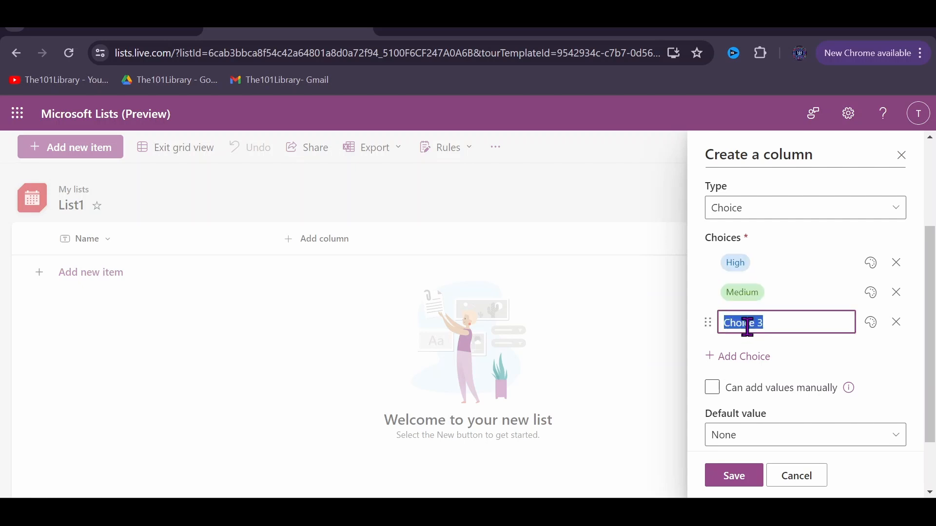
pyautogui.write('Low')
pyautogui.click(870, 364)
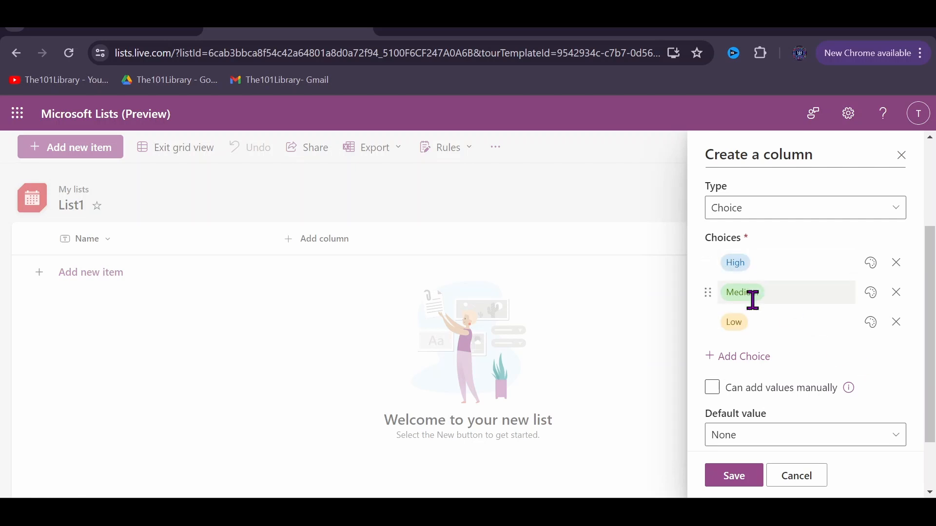
# Set the fill color of the High choice to red and the Low choice to blue
pyautogui.click(871, 268)
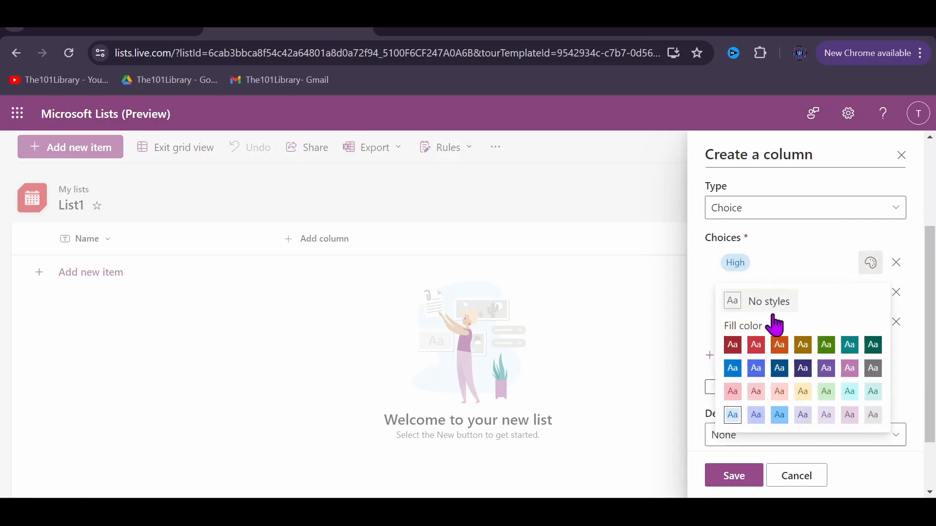
pyautogui.click(755, 348)
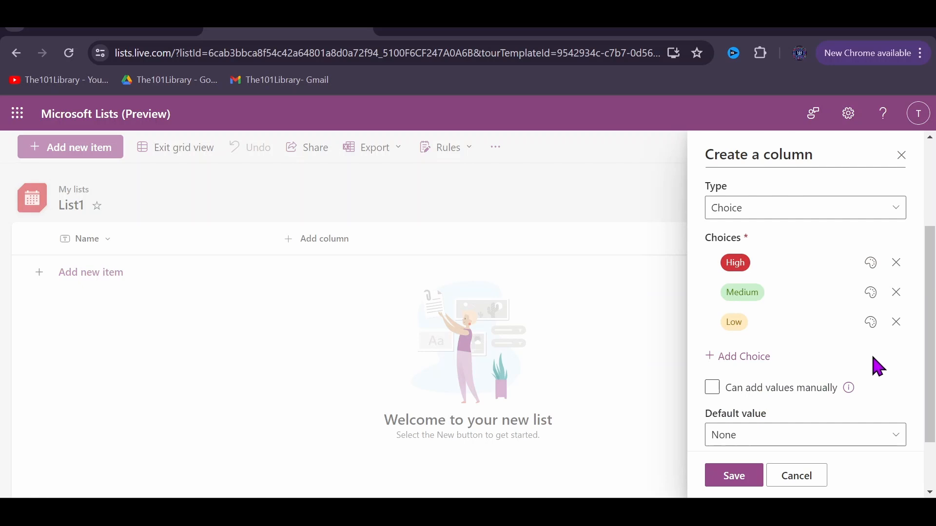
pyautogui.click(871, 322)
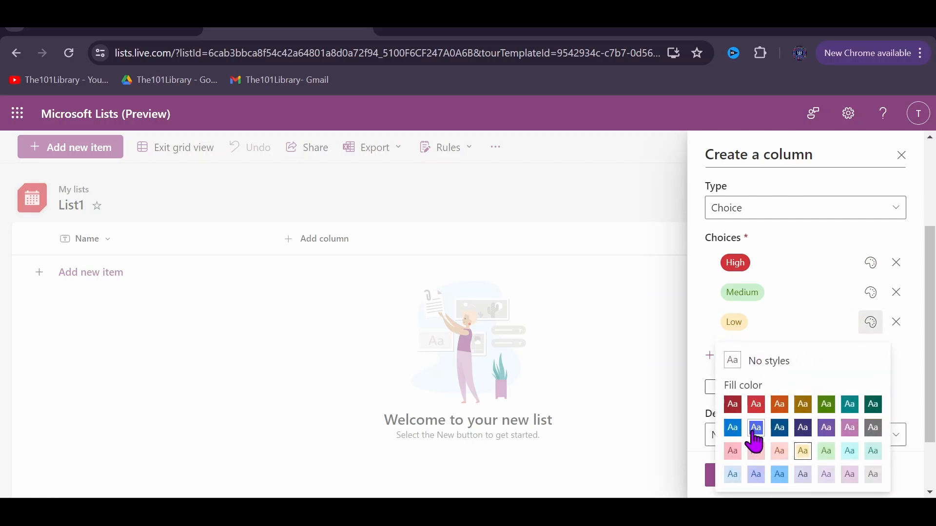
pyautogui.click(733, 425)
# Set the default value of the Priority column to High
pyautogui.scroll(-2, 901, 374)
pyautogui.click(899, 373)
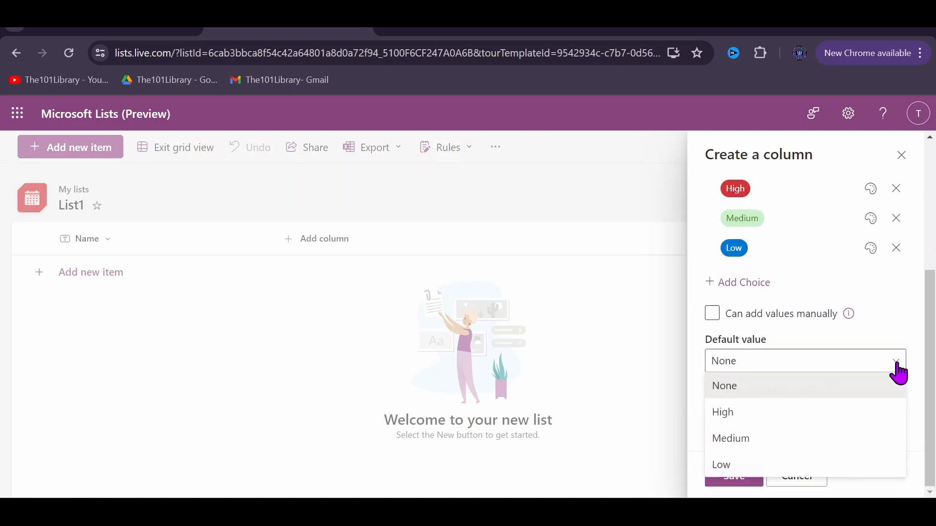
pyautogui.click(745, 422)
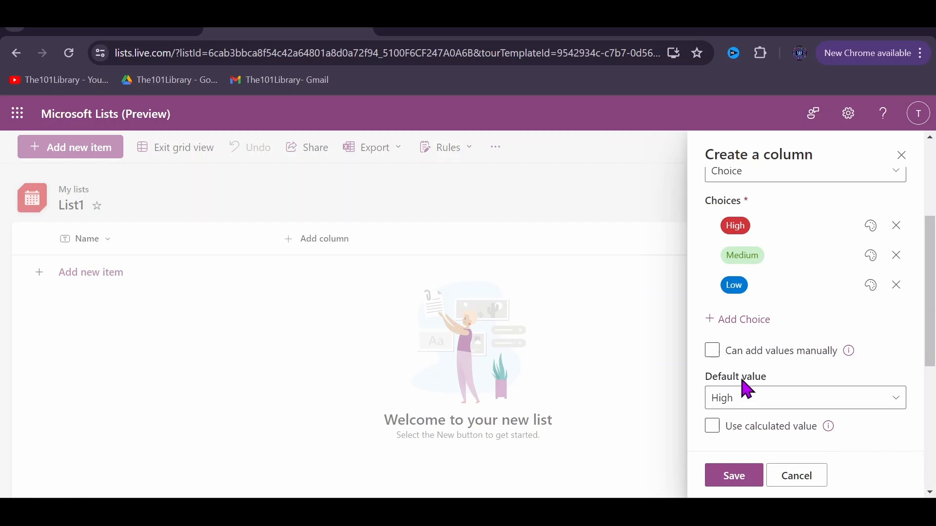
# Require that the Priority column contains information and save the column
pyautogui.scroll(-5, 761, 385)
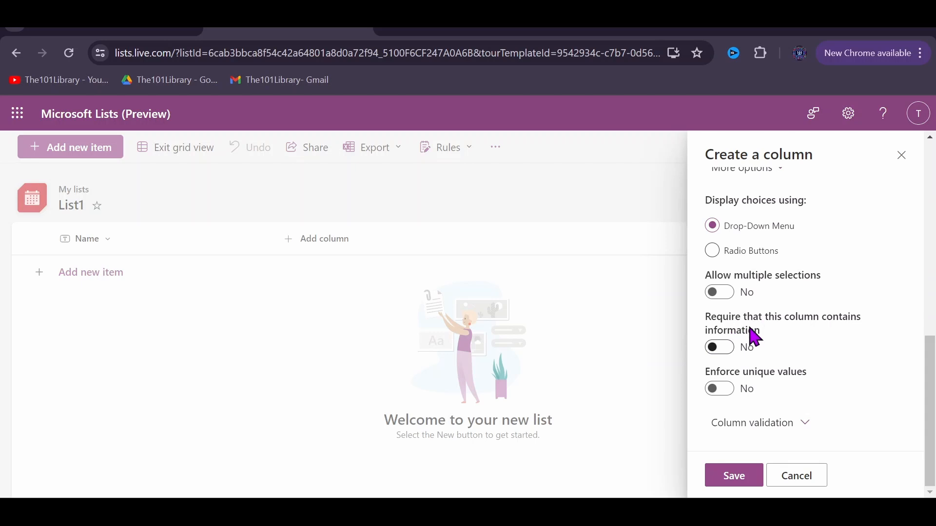
pyautogui.click(719, 349)
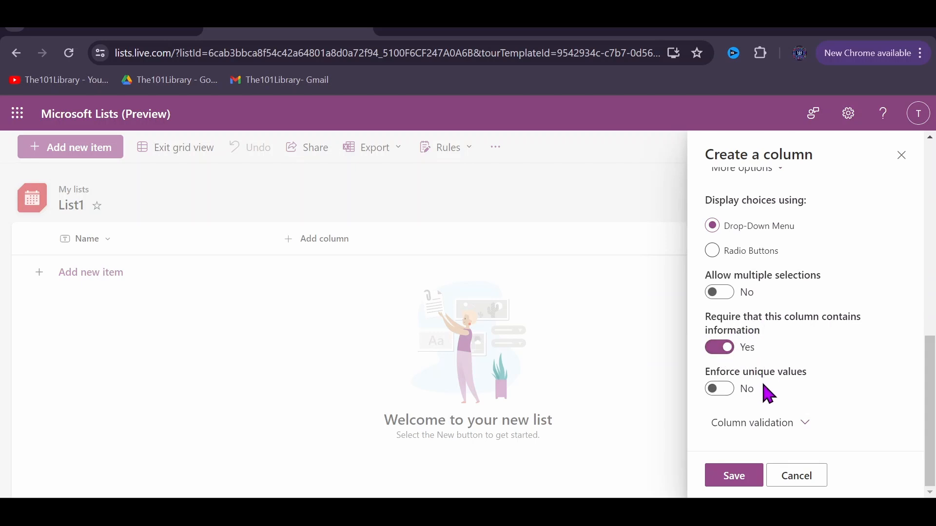
pyautogui.click(800, 423)
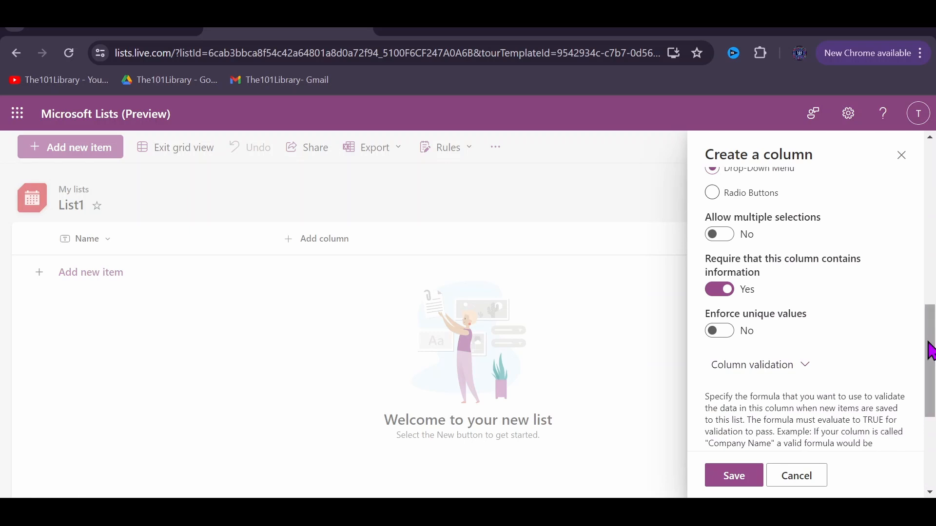
pyautogui.moveTo(929, 345); pyautogui.dragTo(932, 423)
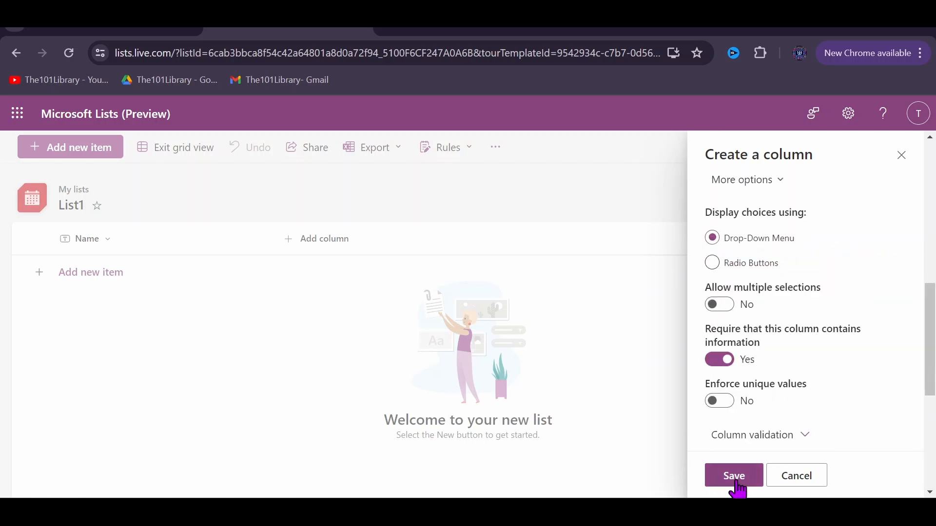
pyautogui.click(733, 476)
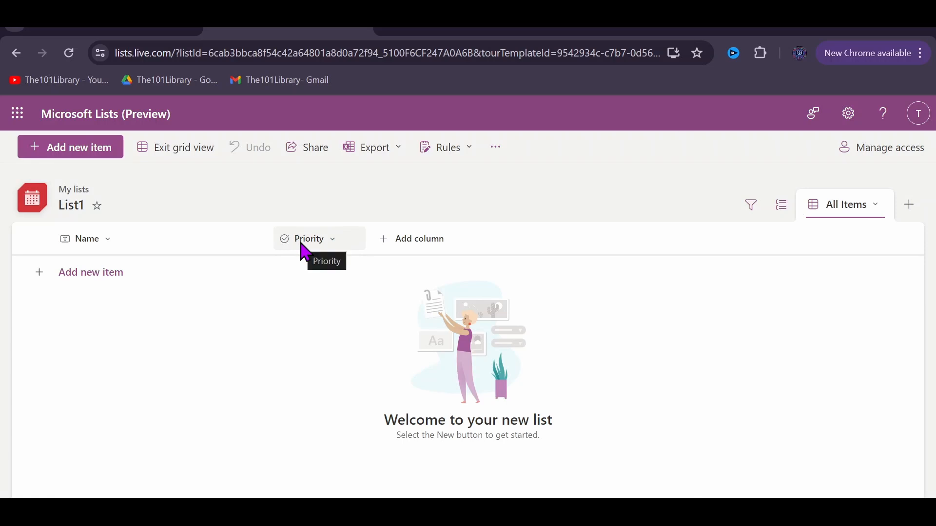
# Start a new date and time column in List1 and name it Issue Date
pyautogui.click(392, 245)
pyautogui.click(765, 311)
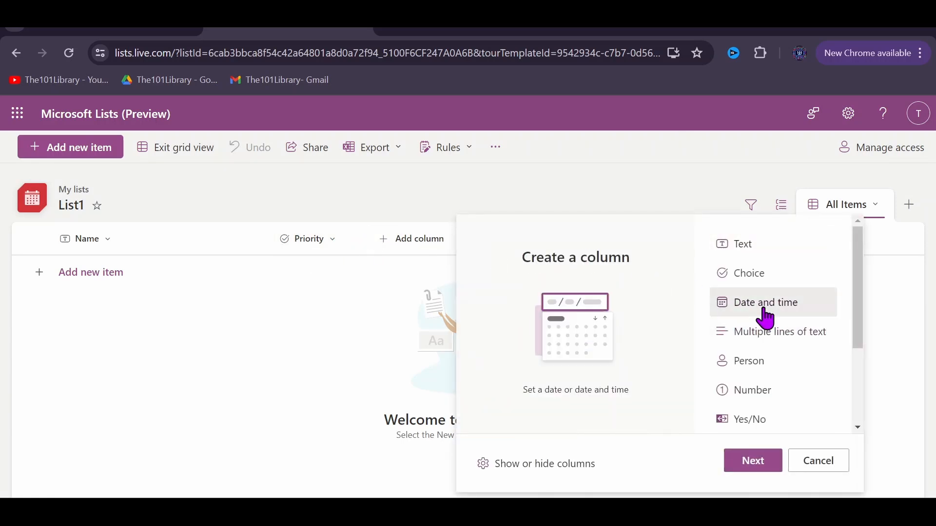
pyautogui.click(754, 461)
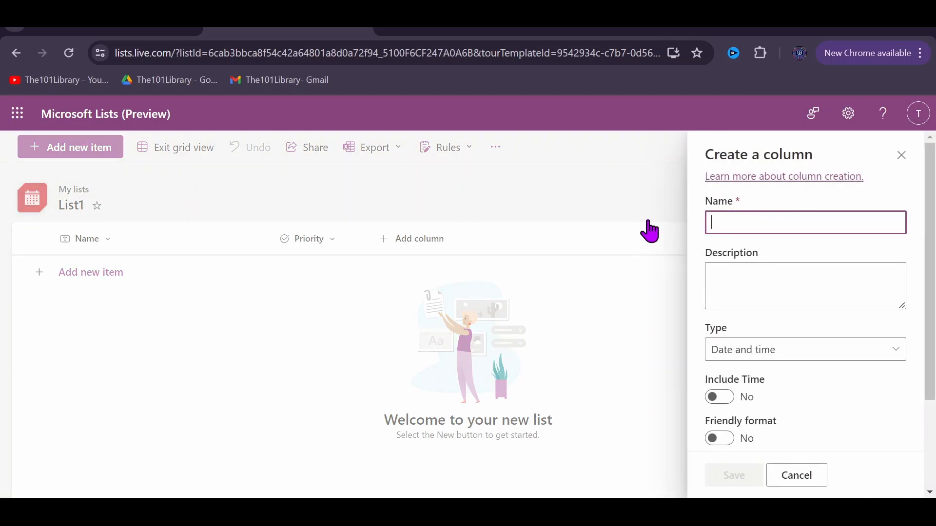
pyautogui.write('Issue Date')
# Set the default value of the Issue Date column to today's date
pyautogui.scroll(-3, 736, 308)
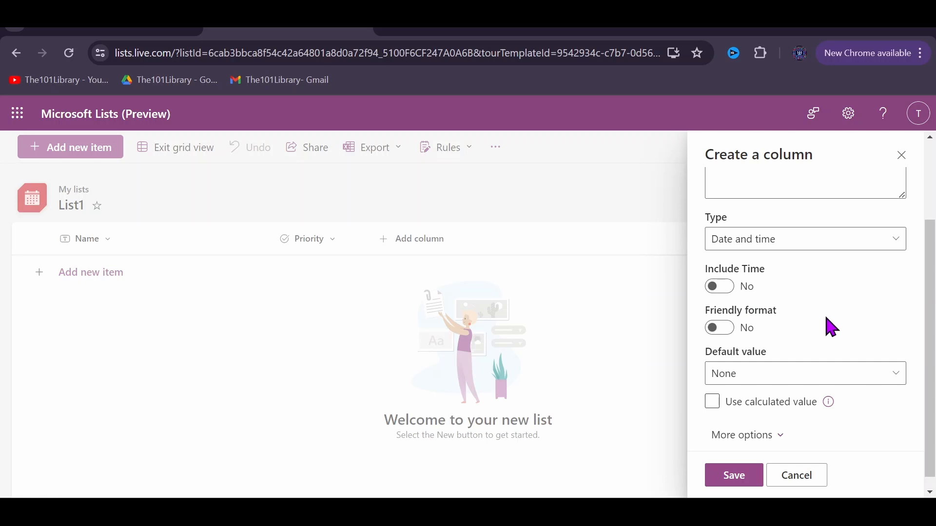
pyautogui.scroll(-1, 927, 327)
pyautogui.click(894, 363)
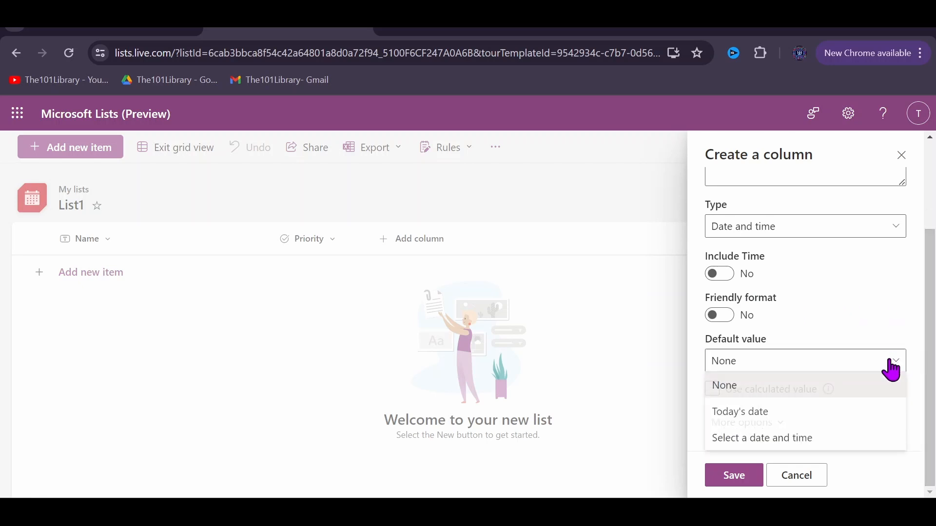
pyautogui.click(751, 423)
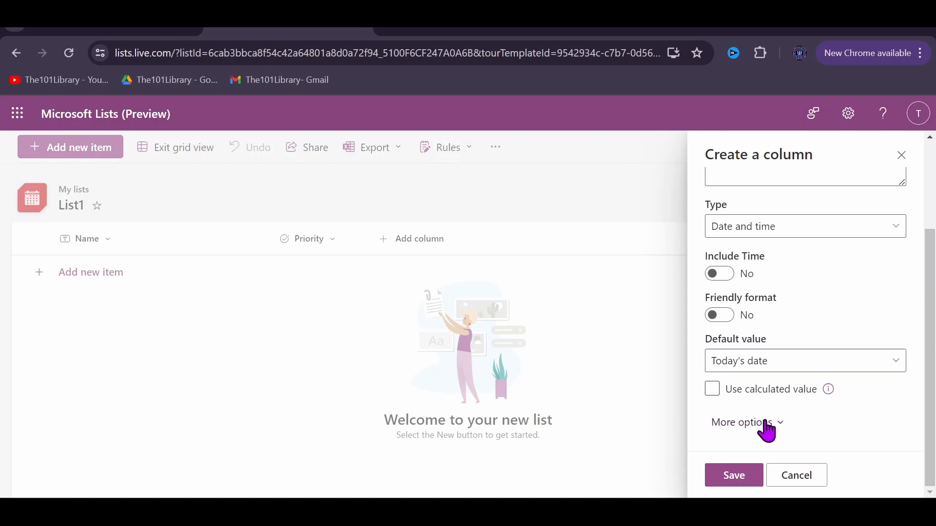
# Require that the Issue Date column contains information and save the column
pyautogui.scroll(-3, 770, 390)
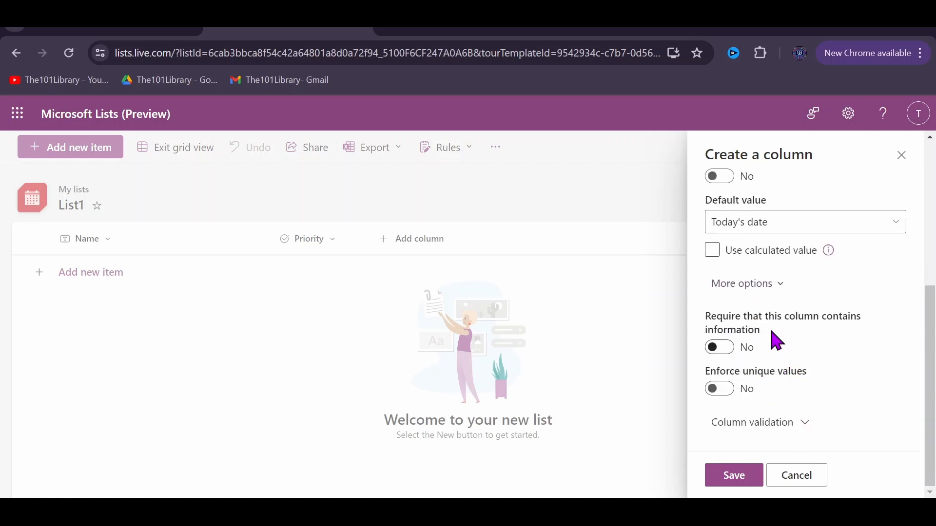
pyautogui.click(723, 348)
pyautogui.scroll(3, 771, 420)
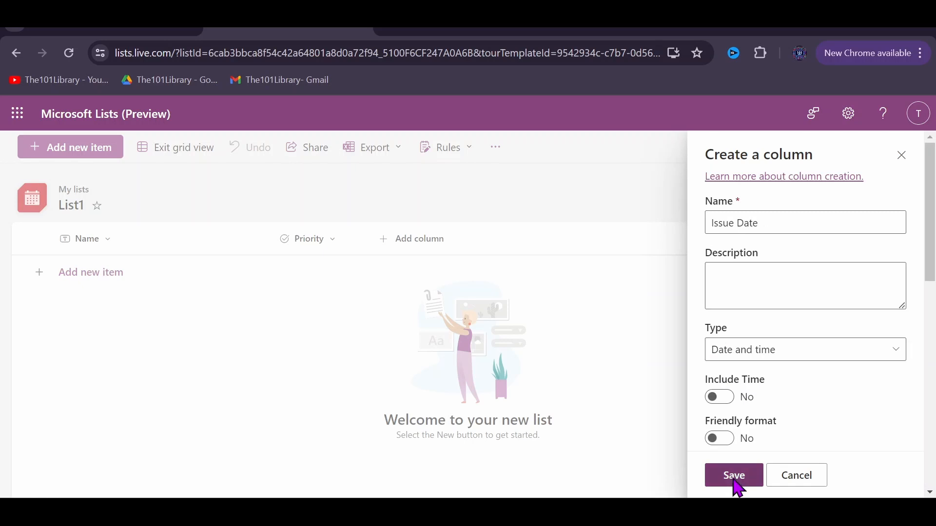
pyautogui.click(732, 476)
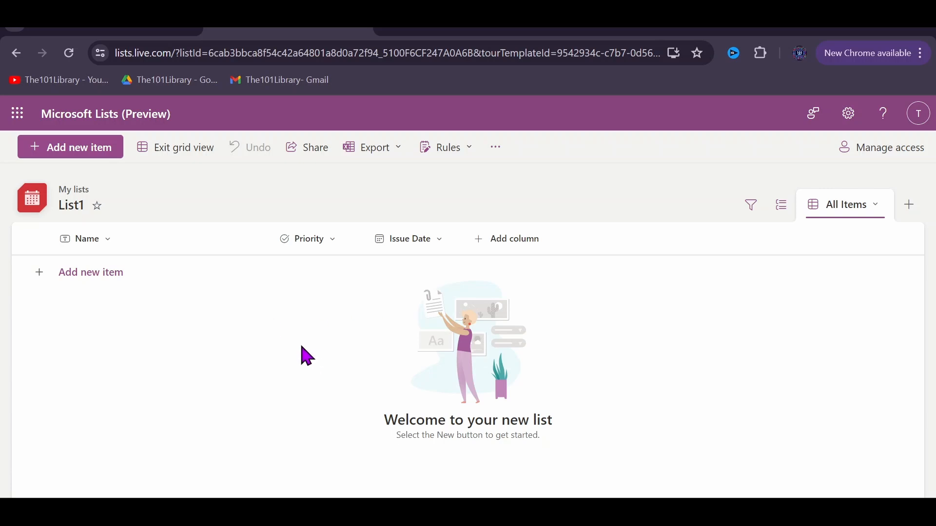
# Add a new list item with the person's first name and Medium priority, keeping the default issue date, and save it
pyautogui.click(71, 154)
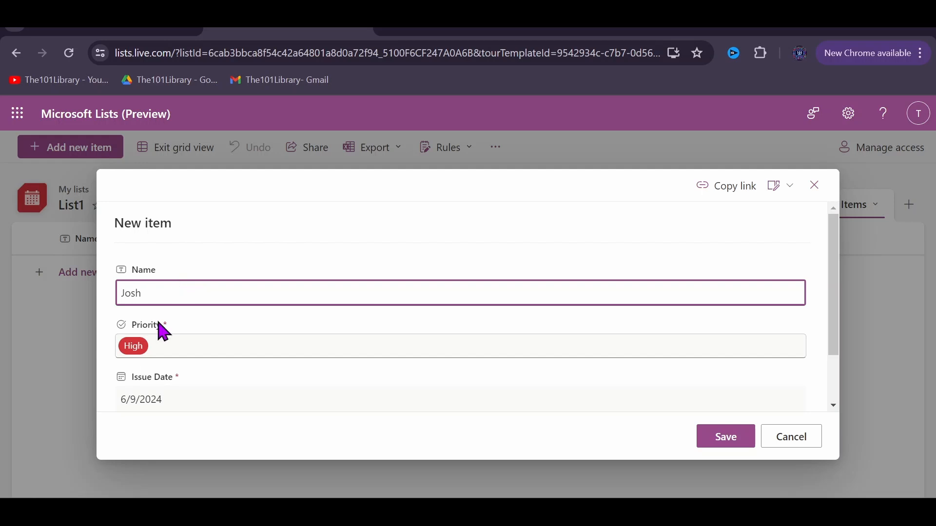
pyautogui.scroll(-2, 165, 336)
pyautogui.click(174, 288)
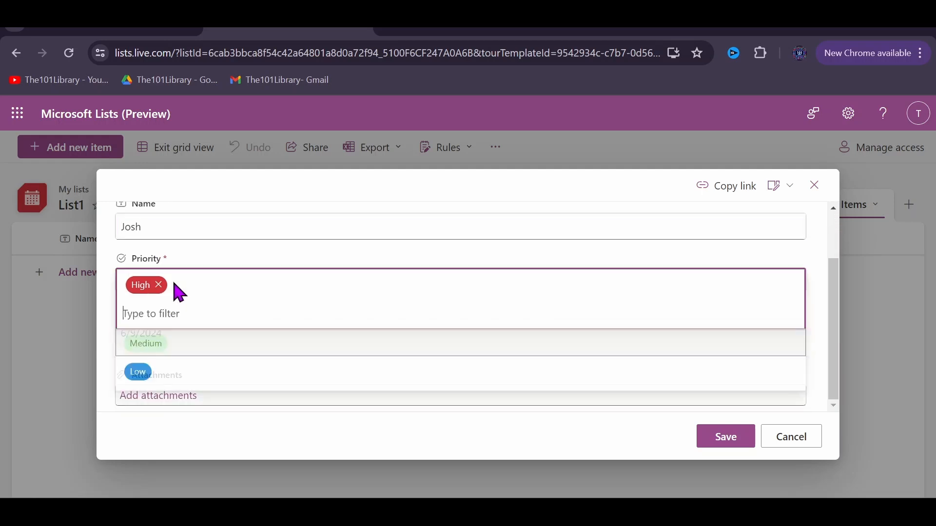
pyautogui.click(149, 354)
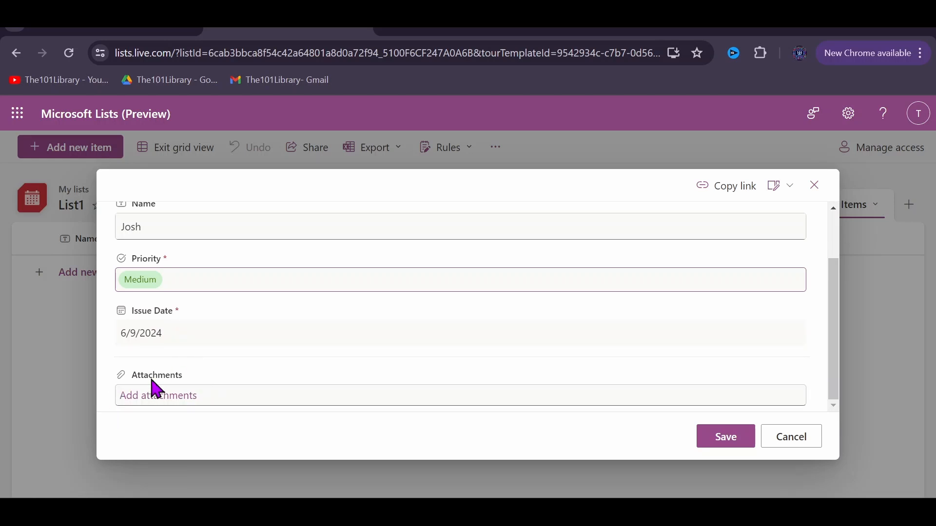
pyautogui.click(729, 447)
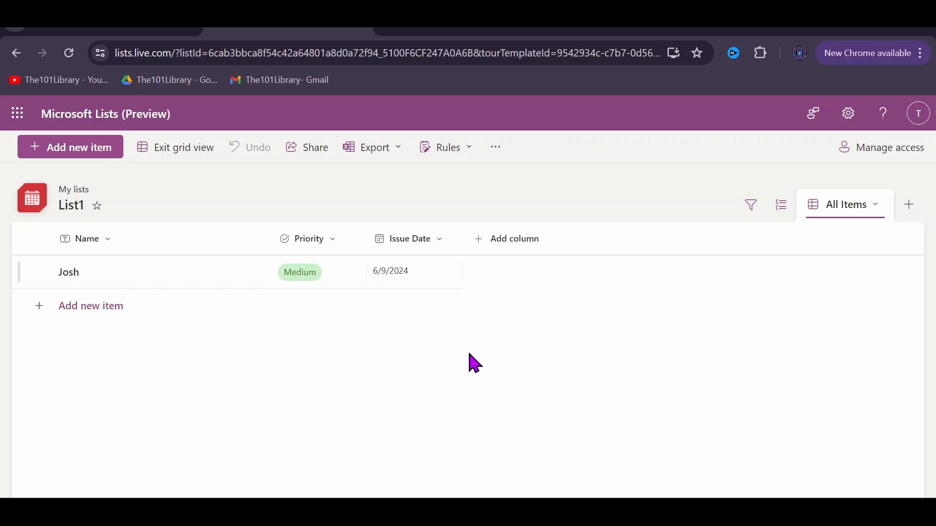
# Examine the permission levels offered for sharing List1 by link, and close the sharing dialog without sending anything
pyautogui.click(899, 161)
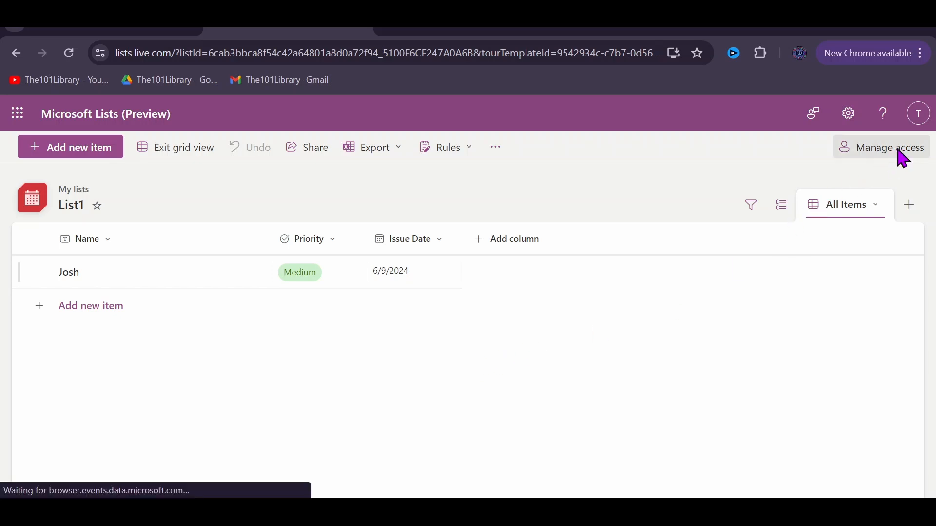
pyautogui.click(601, 304)
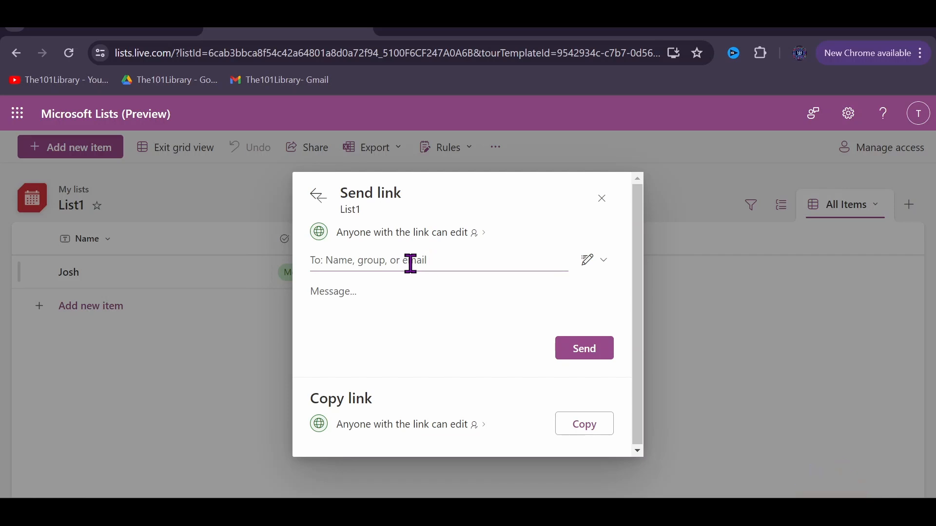
pyautogui.click(599, 264)
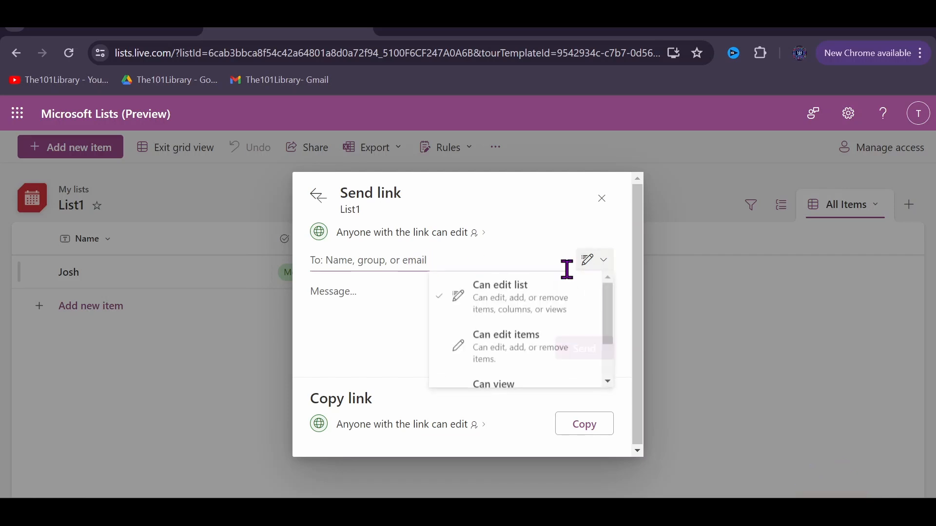
pyautogui.scroll(-1, 531, 346)
pyautogui.click(487, 402)
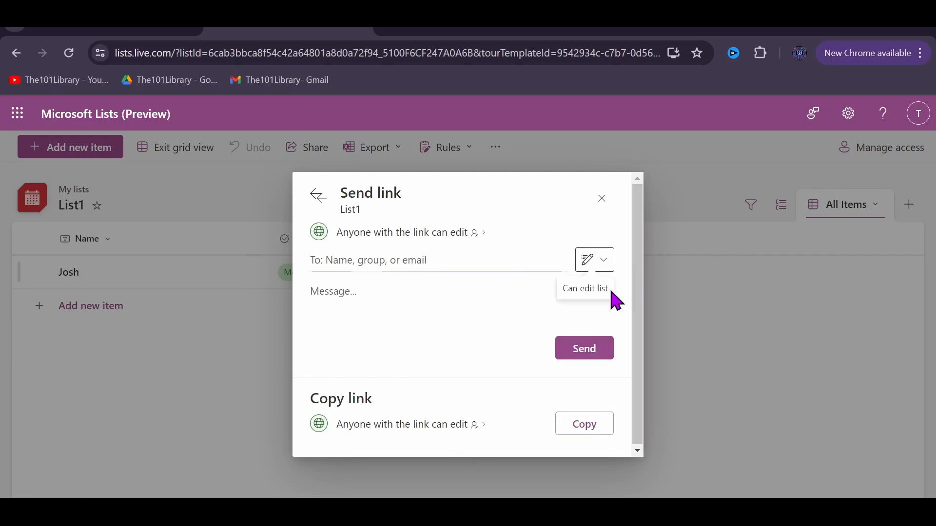
pyautogui.click(603, 200)
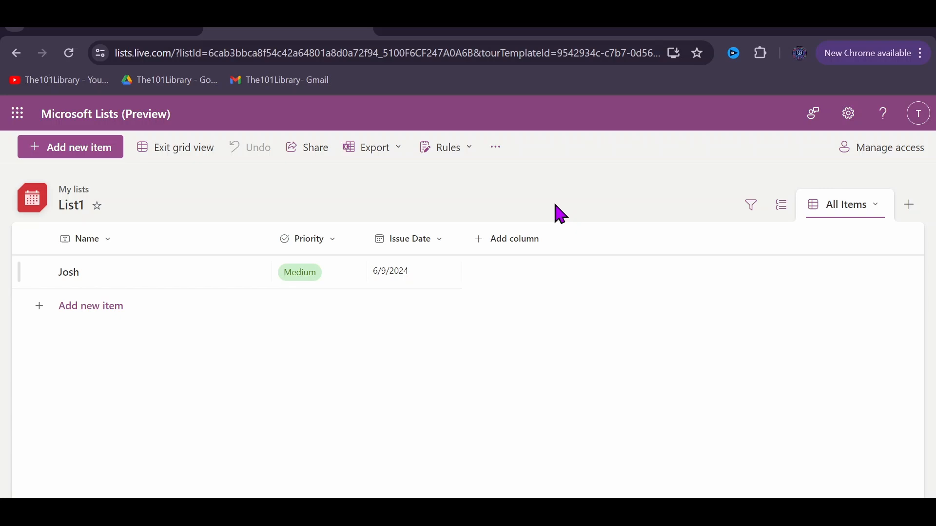
# Create a rule that sends an email to Me when a new item is created, and close the rules overview
pyautogui.click(455, 156)
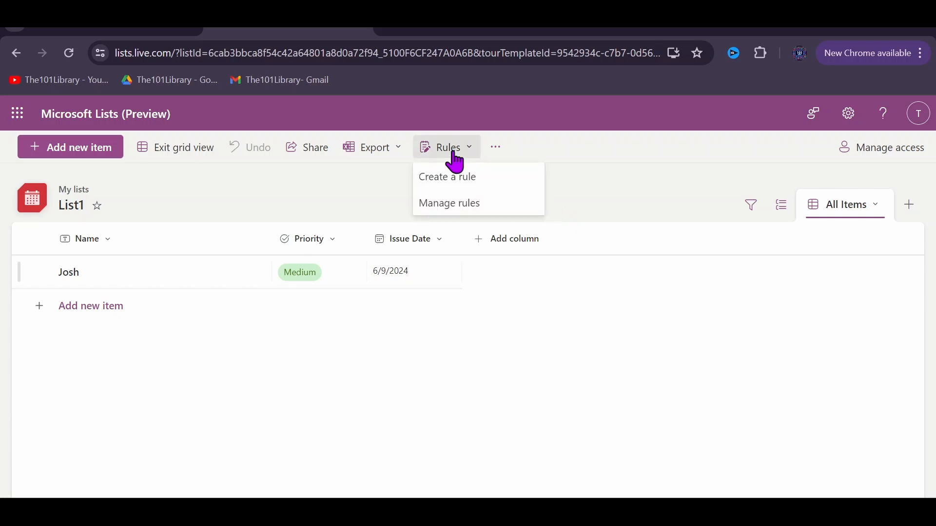
pyautogui.click(450, 187)
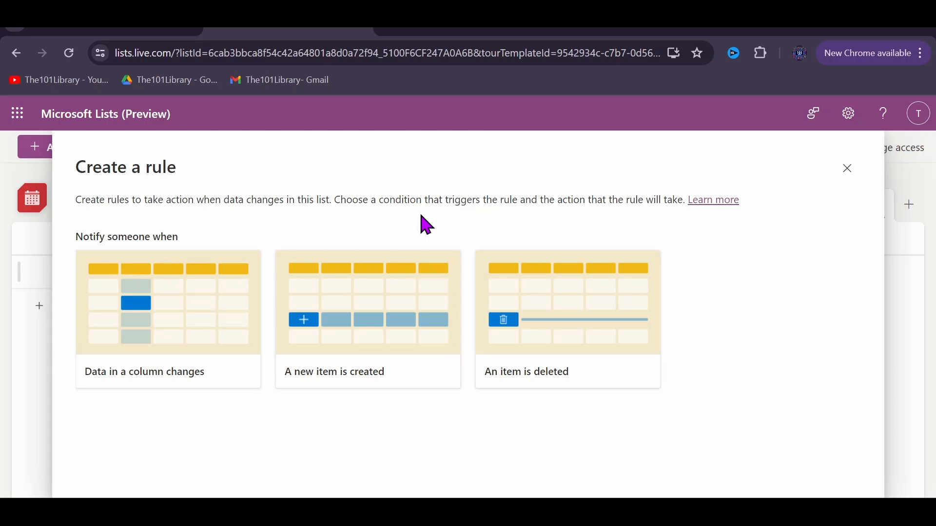
pyautogui.click(391, 346)
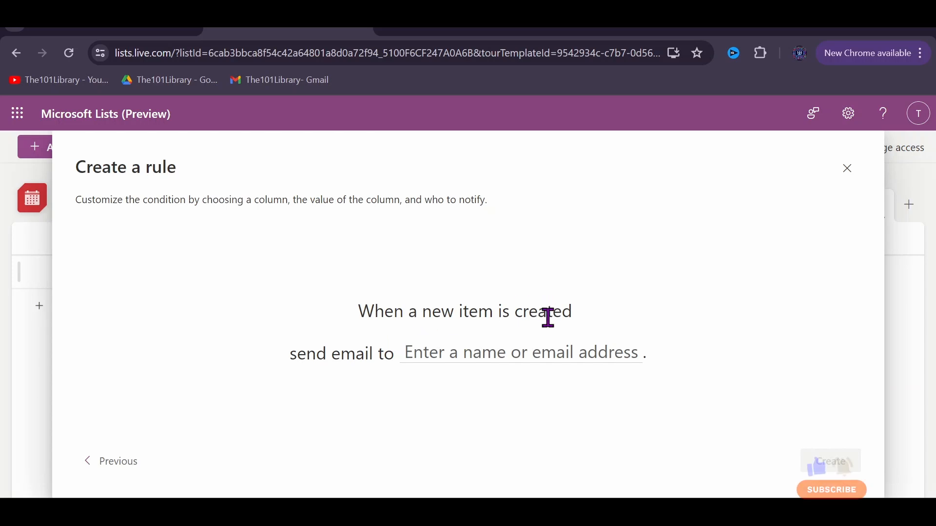
pyautogui.click(489, 357)
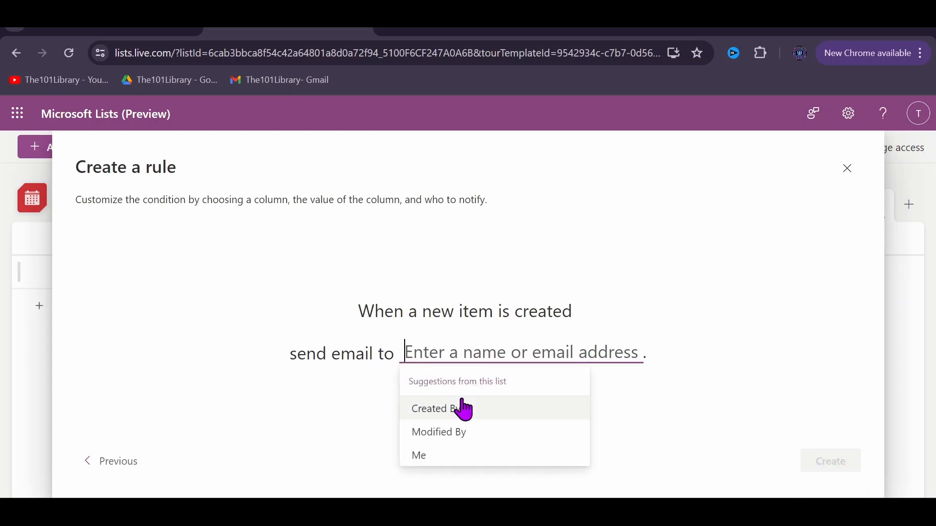
pyautogui.click(436, 453)
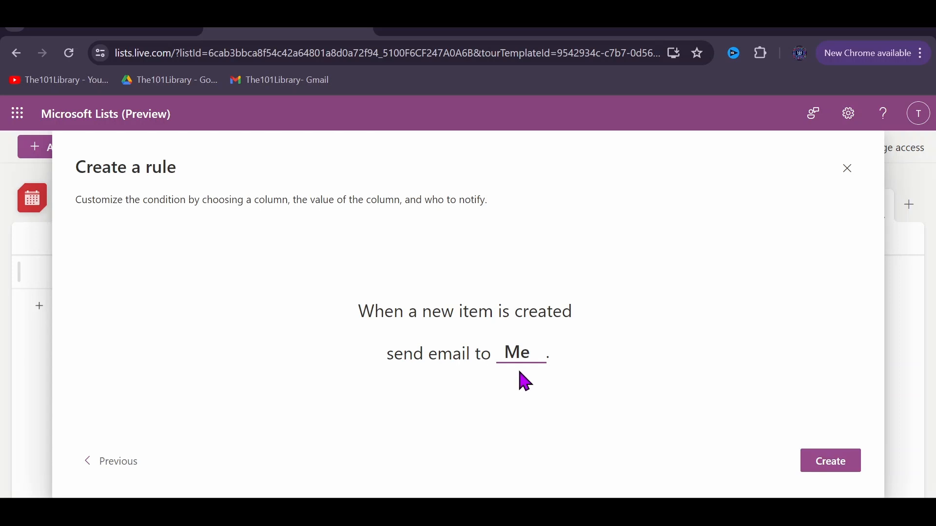
pyautogui.click(845, 464)
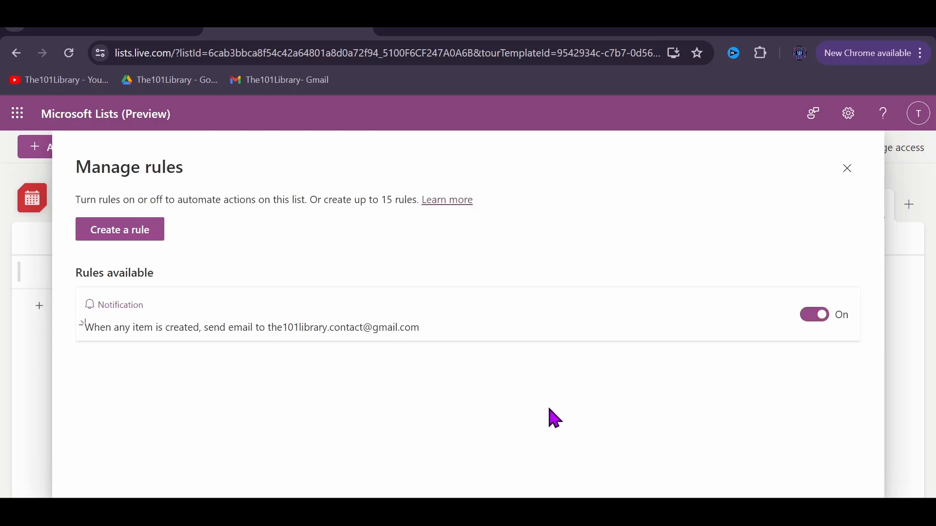
pyautogui.click(848, 169)
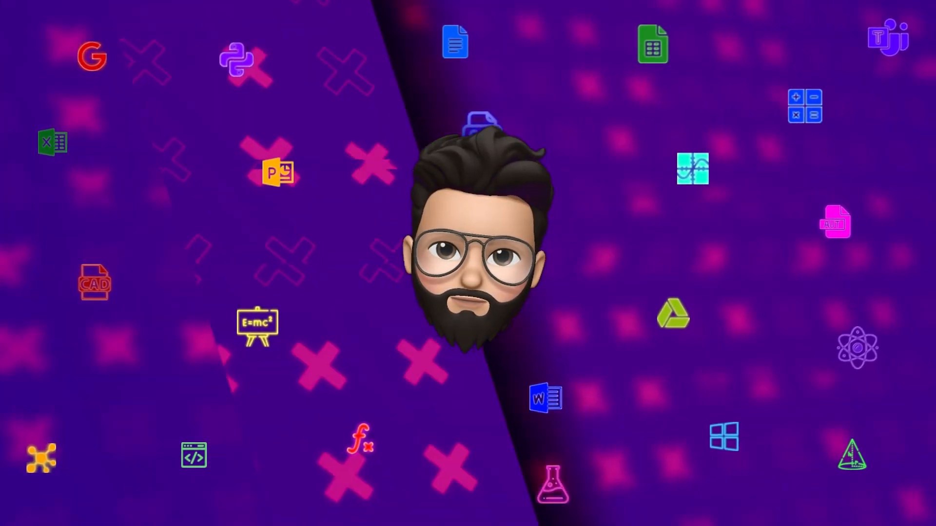